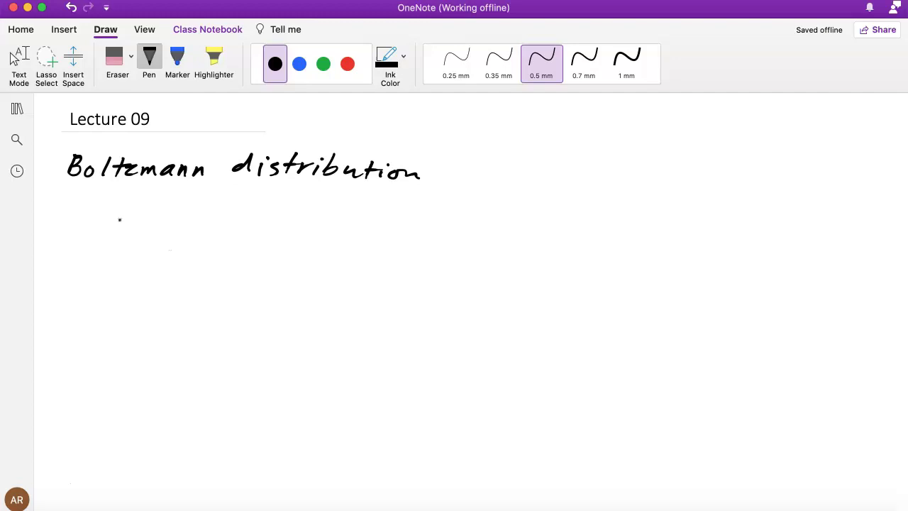
# Handwrite 'toy model' and '1D harmonic oscillator' below the heading.
pyautogui.moveTo(115, 233); pyautogui.dragTo(255, 253)
pyautogui.moveTo(117, 301)
pyautogui.mouseDown()
pyautogui.moveTo(122, 295)
pyautogui.moveTo(142, 319)
pyautogui.mouseUp()
pyautogui.moveTo(218, 288)
pyautogui.mouseDown()
pyautogui.moveTo(211, 317)
pyautogui.moveTo(241, 303)
pyautogui.moveTo(320, 306)
pyautogui.moveTo(326, 296)
pyautogui.moveTo(338, 316)
pyautogui.mouseUp()
pyautogui.moveTo(404, 304); pyautogui.dragTo(401, 306)
pyautogui.moveTo(423, 302)
pyautogui.mouseDown()
pyautogui.moveTo(413, 316)
pyautogui.moveTo(437, 317)
pyautogui.moveTo(467, 292)
pyautogui.moveTo(486, 312)
pyautogui.moveTo(546, 307)
pyautogui.mouseUp()
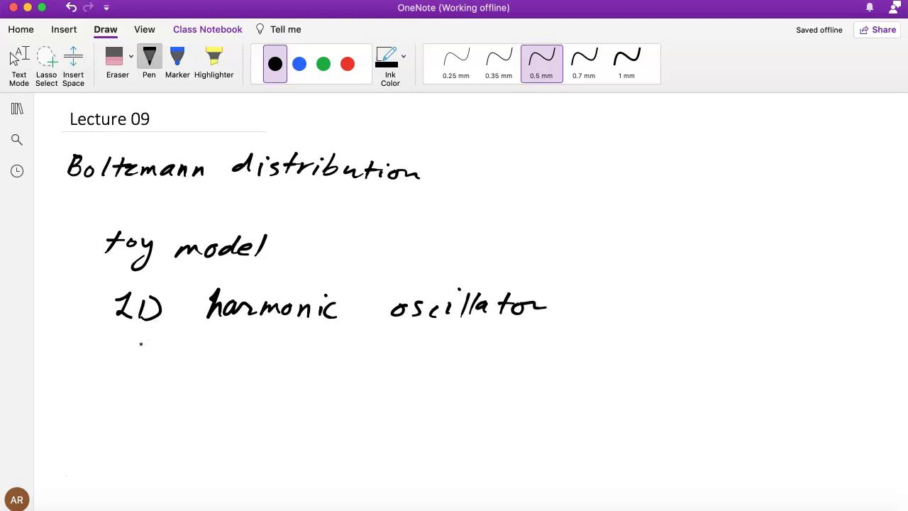
# Handwrite the energy formula 'energy En = (n + 1/2) ħω0' on the next line.
pyautogui.moveTo(126, 355)
pyautogui.mouseDown()
pyautogui.moveTo(158, 361)
pyautogui.moveTo(190, 357)
pyautogui.moveTo(200, 379)
pyautogui.mouseUp()
pyautogui.moveTo(261, 359)
pyautogui.mouseDown()
pyautogui.moveTo(275, 380)
pyautogui.moveTo(281, 354)
pyautogui.moveTo(276, 364)
pyautogui.mouseUp()
pyautogui.moveTo(276, 373)
pyautogui.mouseDown()
pyautogui.moveTo(290, 383)
pyautogui.moveTo(335, 379)
pyautogui.mouseUp()
pyautogui.moveTo(354, 366)
pyautogui.mouseDown()
pyautogui.moveTo(344, 382)
pyautogui.moveTo(358, 382)
pyautogui.mouseUp()
pyautogui.moveTo(369, 373)
pyautogui.mouseDown()
pyautogui.moveTo(379, 374)
pyautogui.moveTo(374, 385)
pyautogui.mouseUp()
pyautogui.moveTo(398, 363); pyautogui.dragTo(396, 378)
pyautogui.moveTo(383, 381)
pyautogui.mouseDown()
pyautogui.moveTo(406, 380)
pyautogui.moveTo(412, 397)
pyautogui.mouseUp()
pyautogui.moveTo(425, 371); pyautogui.dragTo(401, 404)
pyautogui.moveTo(348, 361); pyautogui.dragTo(341, 395)
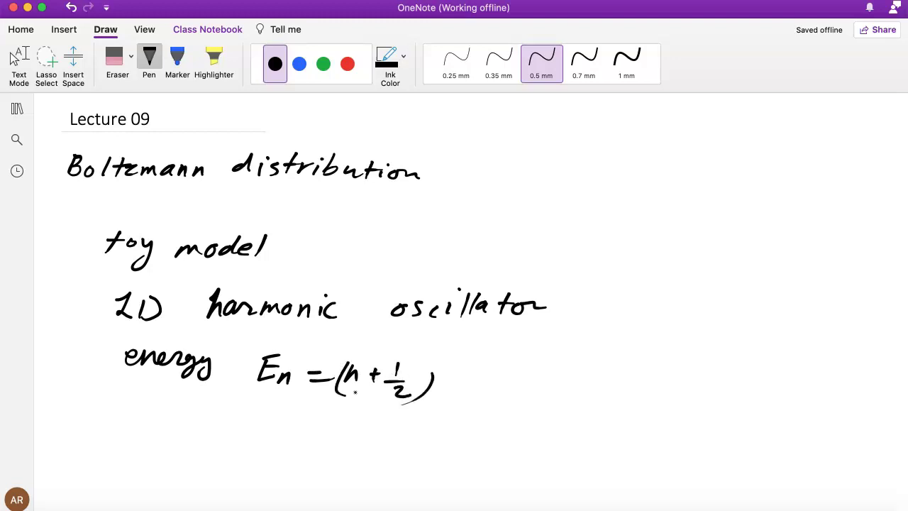
pyautogui.moveTo(462, 362)
pyautogui.mouseDown()
pyautogui.moveTo(456, 387)
pyautogui.moveTo(470, 387)
pyautogui.mouseUp()
pyautogui.moveTo(454, 373)
pyautogui.mouseDown()
pyautogui.moveTo(506, 374)
pyautogui.moveTo(512, 386)
pyautogui.mouseUp()
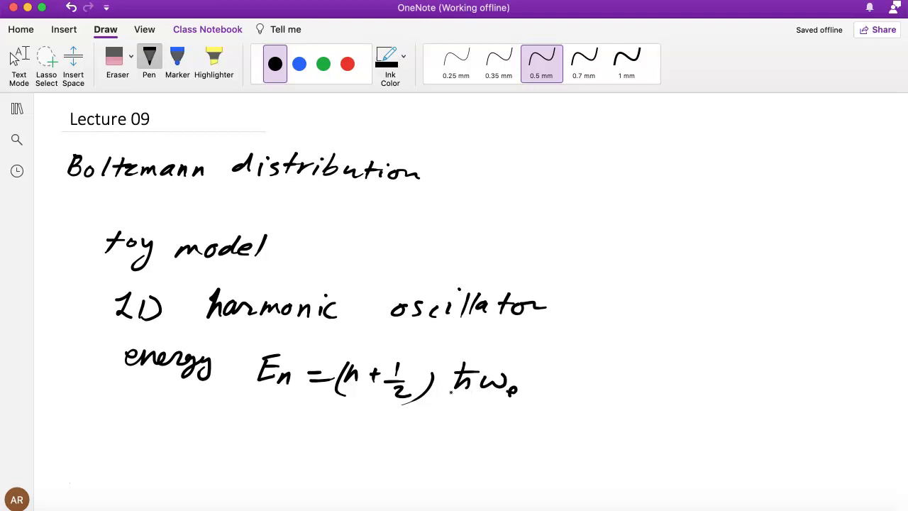
# Handwrite 'N oscillators' below the energy formula.
pyautogui.scroll(-3, 319, 354)
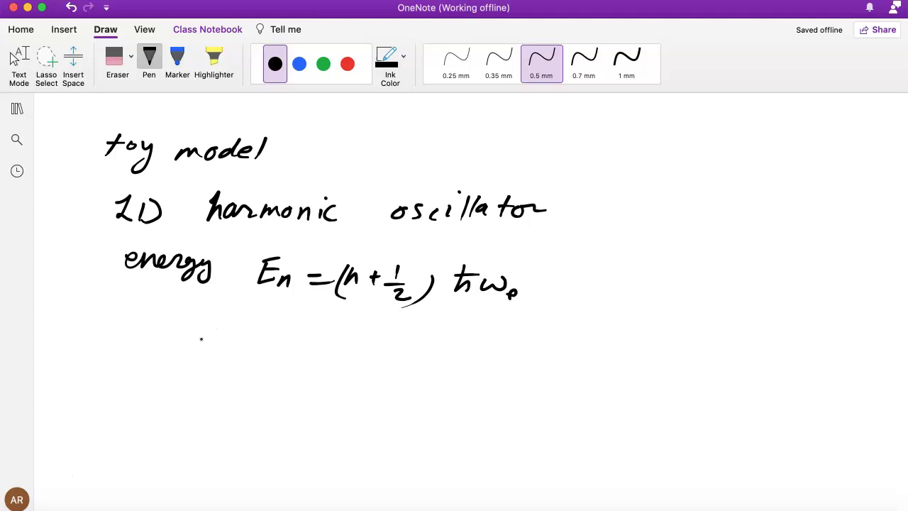
pyautogui.moveTo(171, 370)
pyautogui.mouseDown()
pyautogui.moveTo(217, 346)
pyautogui.moveTo(278, 370)
pyautogui.moveTo(258, 380)
pyautogui.moveTo(284, 369)
pyautogui.moveTo(293, 376)
pyautogui.mouseUp()
pyautogui.moveTo(306, 363)
pyautogui.mouseDown()
pyautogui.moveTo(307, 372)
pyautogui.moveTo(320, 354)
pyautogui.moveTo(328, 373)
pyautogui.moveTo(347, 373)
pyautogui.mouseUp()
pyautogui.moveTo(354, 356)
pyautogui.mouseDown()
pyautogui.moveTo(359, 373)
pyautogui.moveTo(376, 370)
pyautogui.mouseUp()
pyautogui.moveTo(378, 373); pyautogui.dragTo(400, 359)
pyautogui.moveTo(413, 357); pyautogui.dragTo(404, 361)
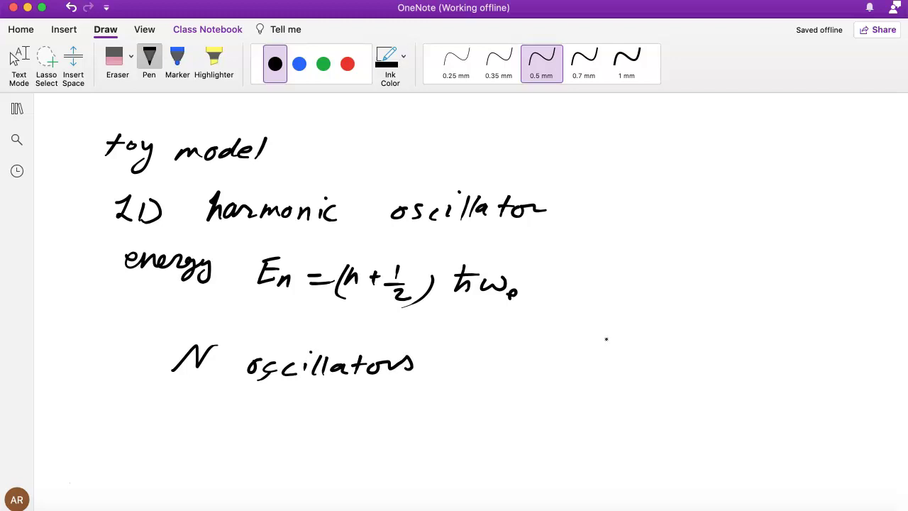
# Sketch three U-shaped potential wells to the right of 'N oscillators'.
pyautogui.moveTo(486, 329)
pyautogui.mouseDown()
pyautogui.moveTo(489, 362)
pyautogui.moveTo(545, 387)
pyautogui.moveTo(576, 329)
pyautogui.mouseUp()
pyautogui.moveTo(628, 288)
pyautogui.mouseDown()
pyautogui.moveTo(646, 336)
pyautogui.moveTo(704, 273)
pyautogui.mouseUp()
pyautogui.moveTo(624, 390)
pyautogui.mouseDown()
pyautogui.moveTo(627, 425)
pyautogui.moveTo(719, 385)
pyautogui.mouseUp()
# Draw horizontal energy-level lines across each of the three wells.
pyautogui.moveTo(469, 397)
pyautogui.mouseDown()
pyautogui.moveTo(546, 402)
pyautogui.moveTo(548, 390)
pyautogui.mouseUp()
pyautogui.moveTo(465, 376); pyautogui.dragTo(570, 377)
pyautogui.moveTo(478, 361); pyautogui.dragTo(579, 365)
pyautogui.moveTo(637, 339)
pyautogui.mouseDown()
pyautogui.moveTo(699, 339)
pyautogui.moveTo(699, 328)
pyautogui.mouseUp()
pyautogui.moveTo(615, 318); pyautogui.dragTo(728, 317)
pyautogui.moveTo(630, 458); pyautogui.dragTo(703, 460)
pyautogui.moveTo(614, 442)
pyautogui.mouseDown()
pyautogui.moveTo(713, 442)
pyautogui.moveTo(725, 431)
pyautogui.mouseUp()
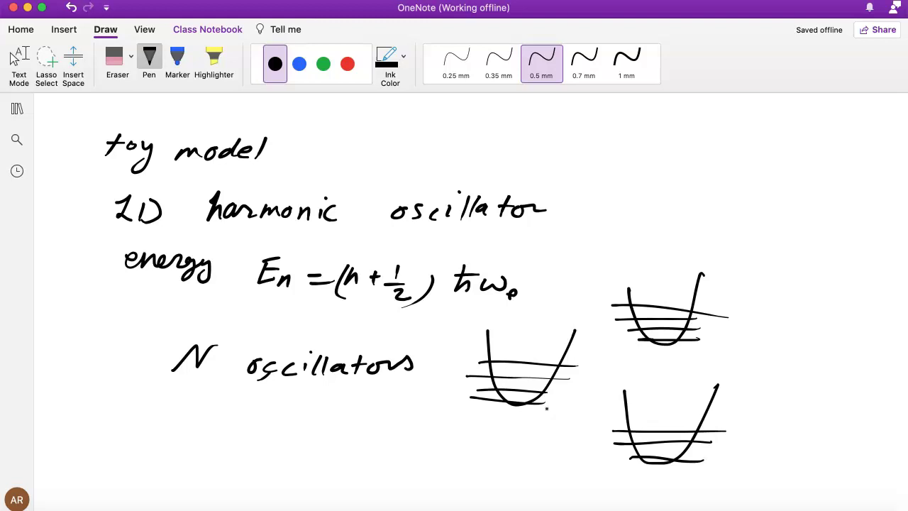
# Dot an occupied level in each of the three wells, then write 'drop' below 'N oscillators'.
pyautogui.scroll(-5, 543, 406)
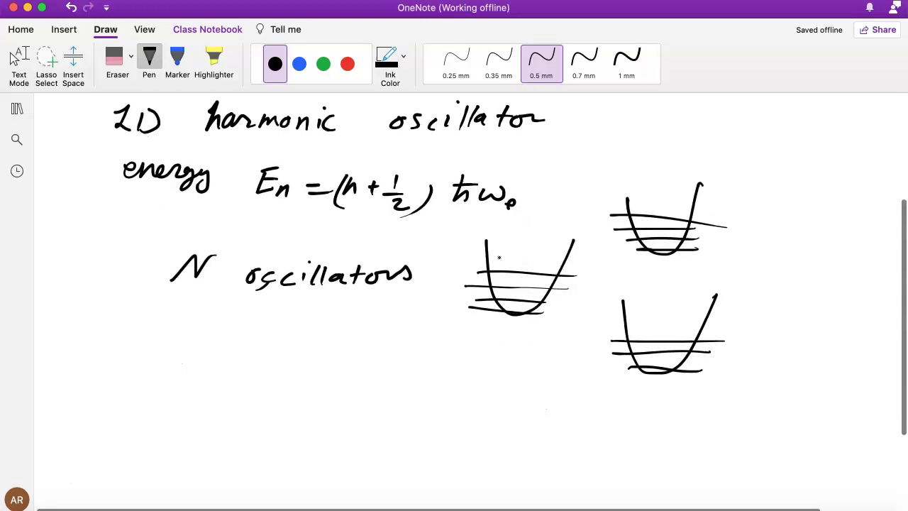
pyautogui.moveTo(509, 270)
pyautogui.mouseDown()
pyautogui.moveTo(502, 272)
pyautogui.moveTo(511, 268)
pyautogui.mouseUp()
pyautogui.moveTo(659, 230); pyautogui.dragTo(661, 227)
pyautogui.moveTo(664, 372); pyautogui.dragTo(658, 361)
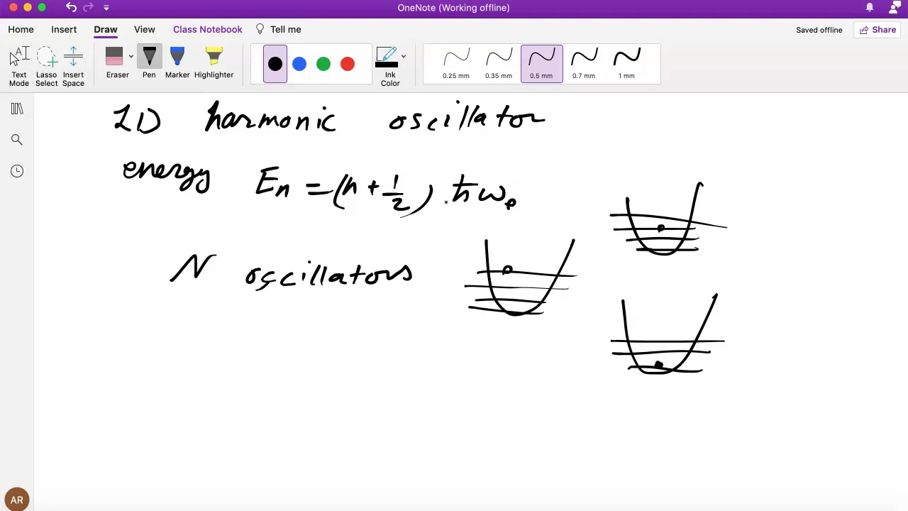
pyautogui.moveTo(142, 324)
pyautogui.mouseDown()
pyautogui.moveTo(127, 326)
pyautogui.moveTo(146, 311)
pyautogui.moveTo(199, 323)
pyautogui.mouseUp()
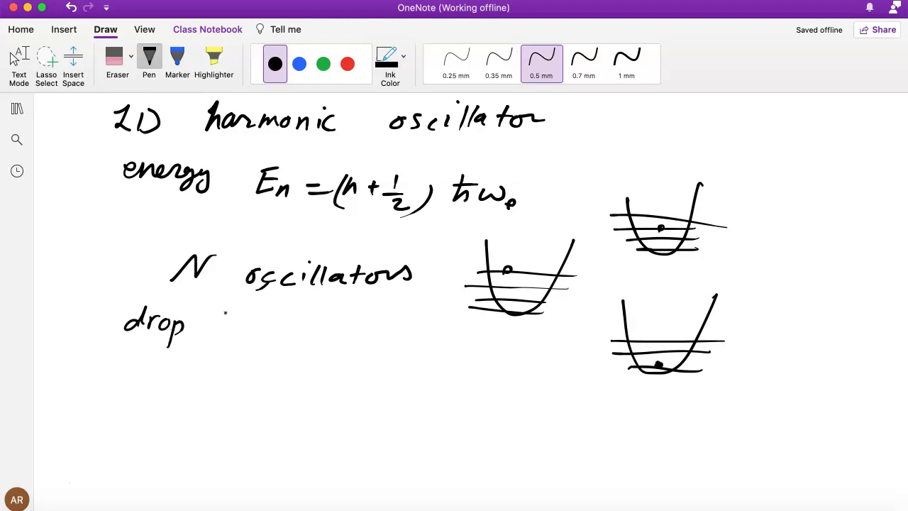
# Complete the line as 'drop the constant in energy'.
pyautogui.scroll(-3, 224, 312)
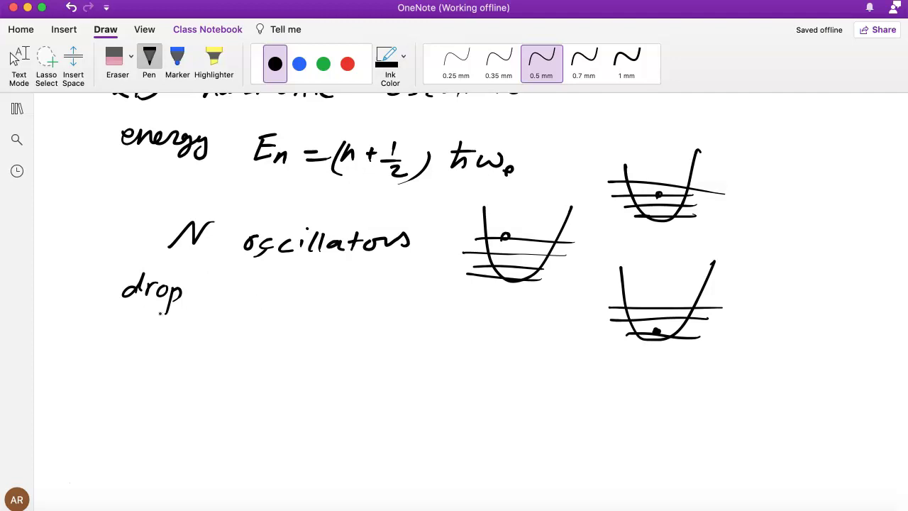
pyautogui.moveTo(217, 282); pyautogui.dragTo(215, 305)
pyautogui.moveTo(208, 292)
pyautogui.mouseDown()
pyautogui.moveTo(227, 289)
pyautogui.moveTo(240, 304)
pyautogui.mouseUp()
pyautogui.moveTo(242, 298)
pyautogui.mouseDown()
pyautogui.moveTo(333, 306)
pyautogui.moveTo(368, 295)
pyautogui.moveTo(380, 312)
pyautogui.moveTo(405, 306)
pyautogui.moveTo(431, 318)
pyautogui.moveTo(575, 328)
pyautogui.mouseUp()
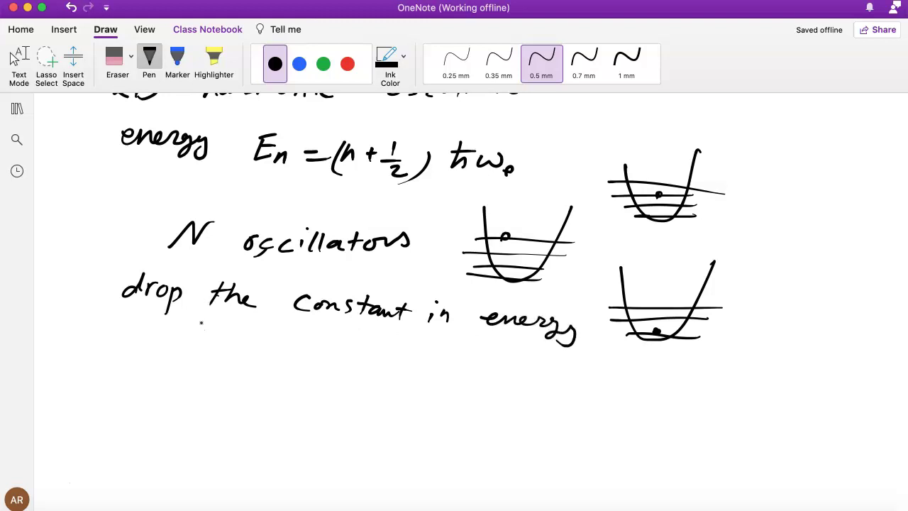
# Write the energy symbol E with subscript n_i on the next line.
pyautogui.moveTo(135, 337)
pyautogui.mouseDown()
pyautogui.moveTo(146, 365)
pyautogui.moveTo(150, 336)
pyautogui.mouseUp()
pyautogui.moveTo(129, 353)
pyautogui.mouseDown()
pyautogui.moveTo(147, 352)
pyautogui.moveTo(157, 372)
pyautogui.moveTo(170, 369)
pyautogui.moveTo(176, 381)
pyautogui.moveTo(213, 362)
pyautogui.mouseUp()
pyautogui.click(178, 364)
# Complete the formula as E_ni = n_i ħω0 (n_i = 0, 1, 2 …).
pyautogui.moveTo(197, 370)
pyautogui.mouseDown()
pyautogui.moveTo(240, 374)
pyautogui.moveTo(249, 384)
pyautogui.moveTo(284, 375)
pyautogui.moveTo(286, 362)
pyautogui.moveTo(322, 364)
pyautogui.moveTo(363, 391)
pyautogui.moveTo(397, 398)
pyautogui.moveTo(433, 387)
pyautogui.mouseUp()
pyautogui.click(397, 383)
pyautogui.moveTo(420, 396)
pyautogui.mouseDown()
pyautogui.moveTo(463, 387)
pyautogui.moveTo(468, 402)
pyautogui.moveTo(505, 402)
pyautogui.mouseUp()
pyautogui.moveTo(529, 383); pyautogui.dragTo(541, 395)
pyautogui.click(553, 394)
pyautogui.click(560, 394)
pyautogui.click(569, 395)
pyautogui.moveTo(597, 379); pyautogui.dragTo(589, 406)
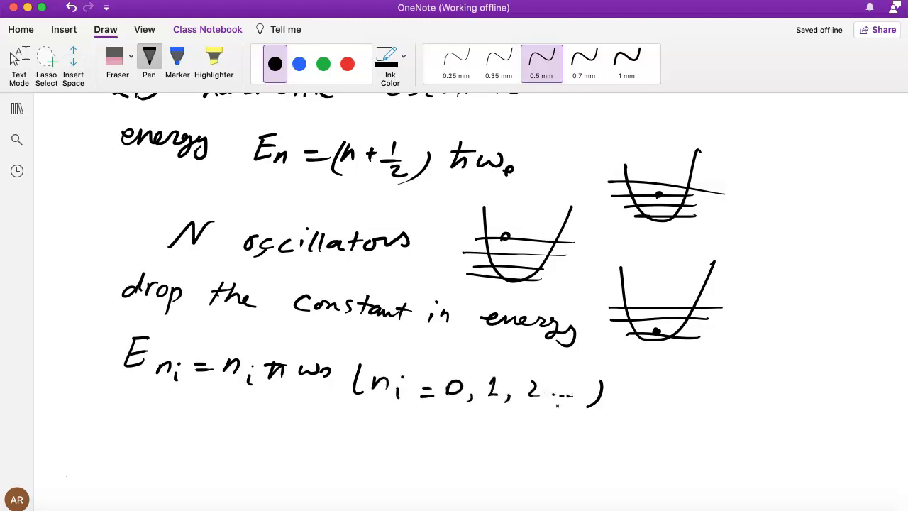
# Write 'i = 1, .. N' on a new line below the formula.
pyautogui.moveTo(126, 424)
pyautogui.mouseDown()
pyautogui.moveTo(136, 434)
pyautogui.moveTo(169, 433)
pyautogui.mouseUp()
pyautogui.click(137, 403)
pyautogui.moveTo(156, 440); pyautogui.dragTo(213, 451)
pyautogui.click(246, 445)
pyautogui.click(260, 446)
pyautogui.moveTo(274, 453); pyautogui.dragTo(318, 428)
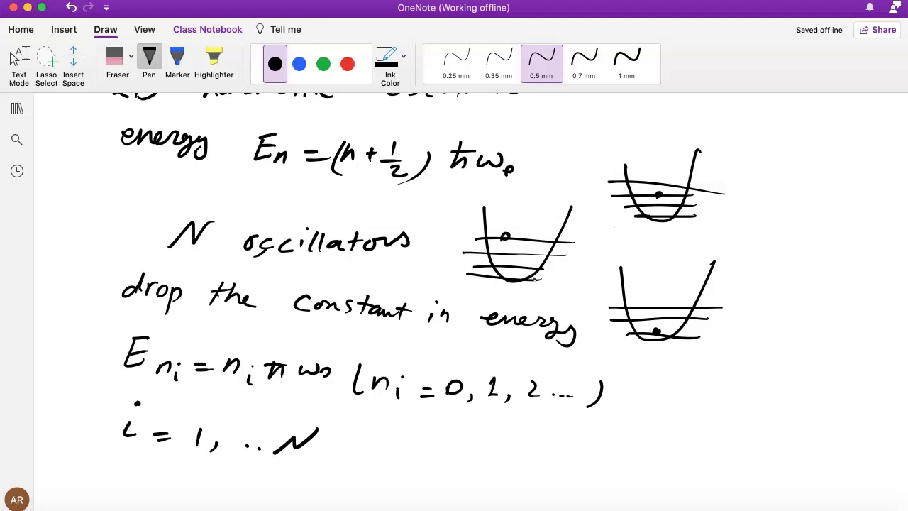
# Label the three wells i=1, i=2 and i=3.
pyautogui.moveTo(546, 190); pyautogui.dragTo(545, 200)
pyautogui.moveTo(659, 154); pyautogui.dragTo(668, 166)
pyautogui.moveTo(682, 269)
pyautogui.mouseDown()
pyautogui.moveTo(687, 274)
pyautogui.moveTo(679, 281)
pyautogui.mouseUp()
pyautogui.moveTo(532, 195); pyautogui.dragTo(541, 193)
pyautogui.moveTo(532, 198); pyautogui.dragTo(541, 197)
pyautogui.moveTo(642, 154); pyautogui.dragTo(642, 162)
pyautogui.moveTo(647, 160); pyautogui.dragTo(654, 164)
pyautogui.click(662, 263)
pyautogui.moveTo(660, 272)
pyautogui.mouseDown()
pyautogui.moveTo(659, 281)
pyautogui.moveTo(669, 275)
pyautogui.mouseUp()
pyautogui.moveTo(663, 280); pyautogui.dragTo(671, 280)
pyautogui.click(511, 280)
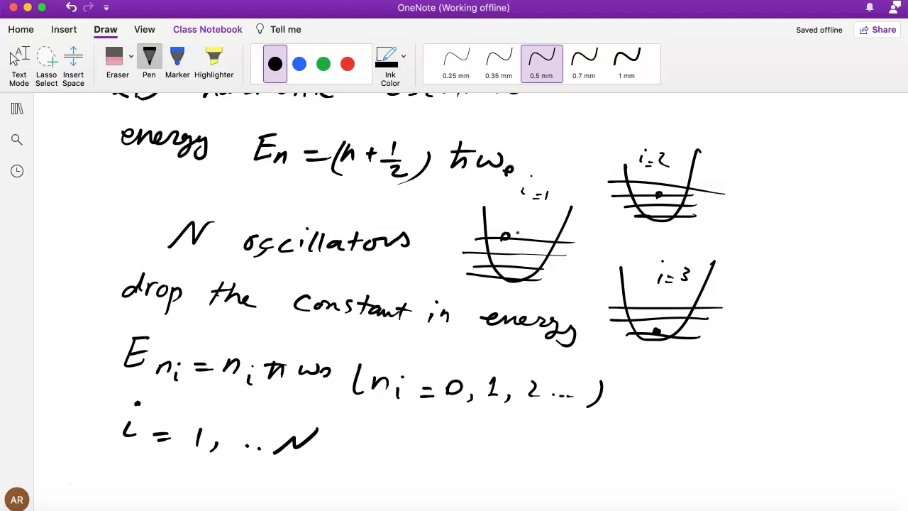